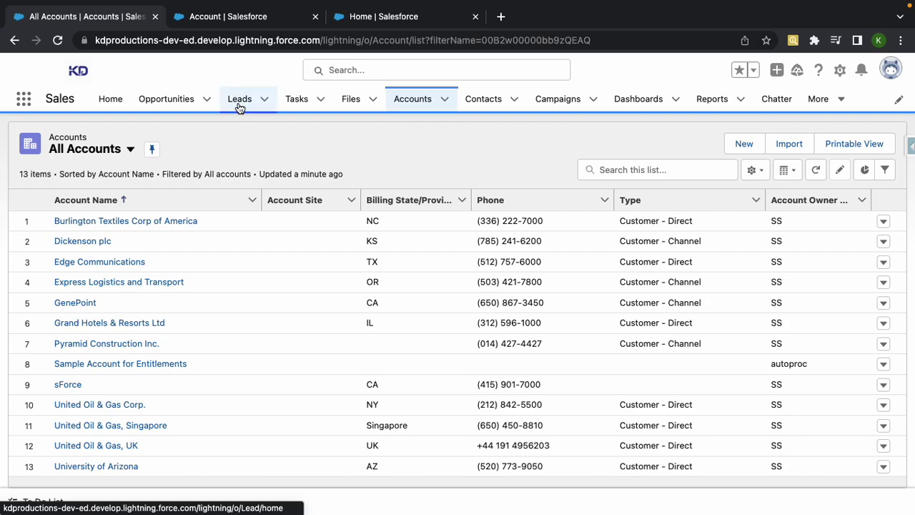
- Open the Account object's setup in a new tab from the gear menu
left_click(153, 100)
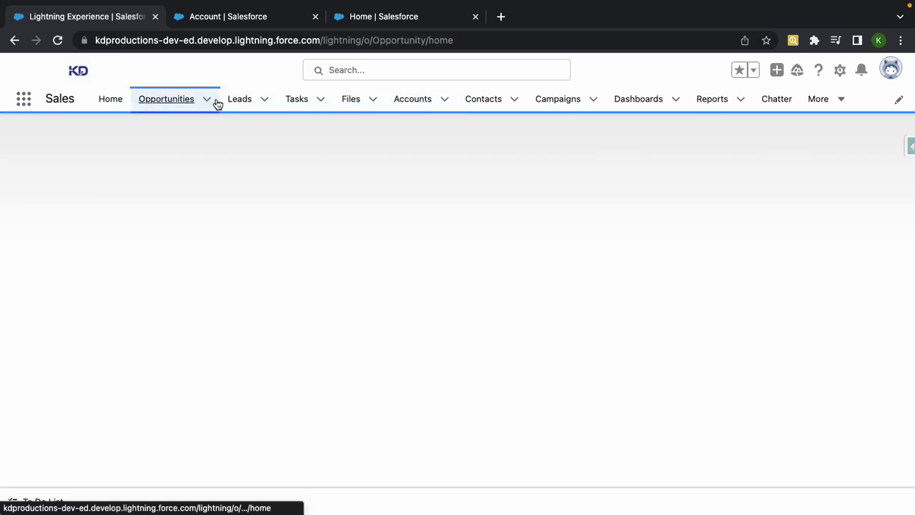
left_click(413, 103)
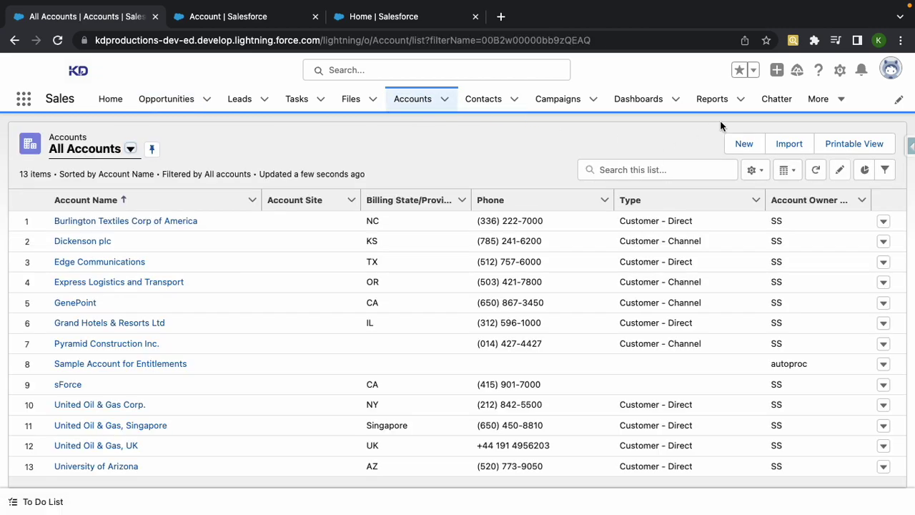
left_click(841, 72)
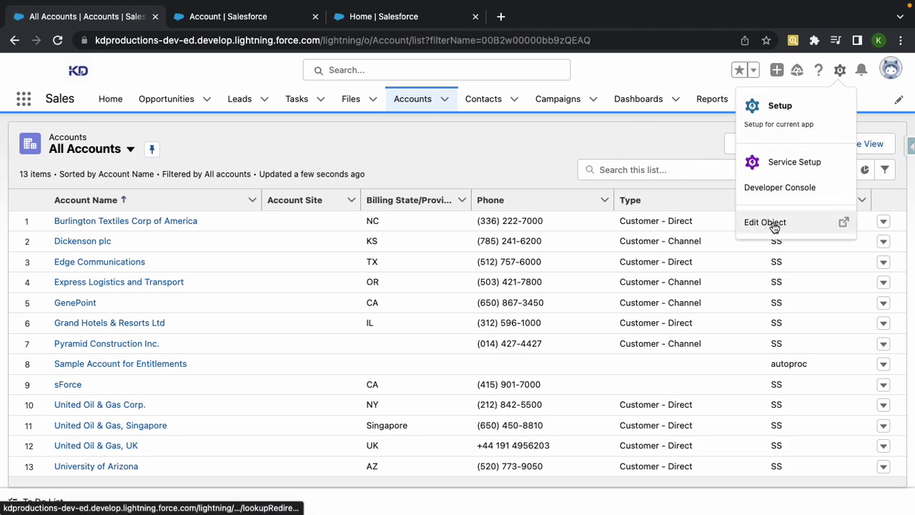
left_click(766, 222)
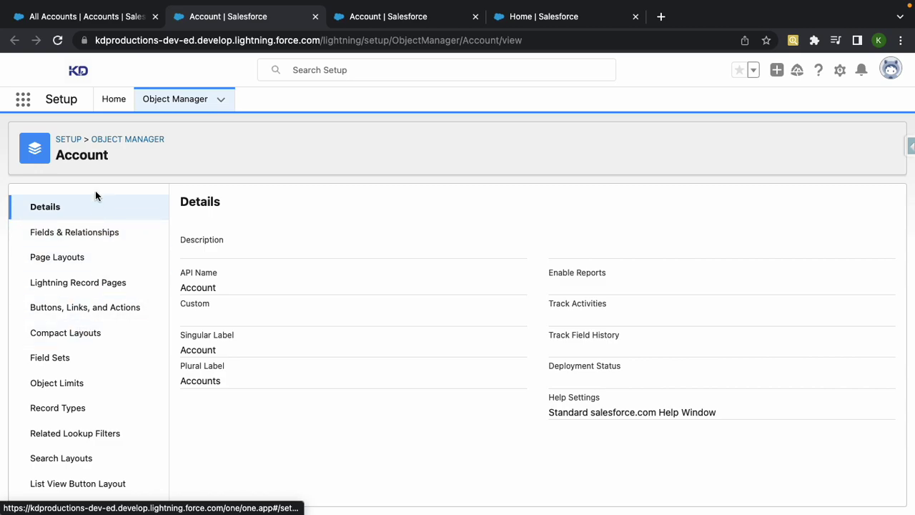
- Show the Account Record Types page, which lists only Customers
scroll(93, 357, "down", 1)
scroll(93, 377, "down", 3)
scroll(96, 336, "up", 3)
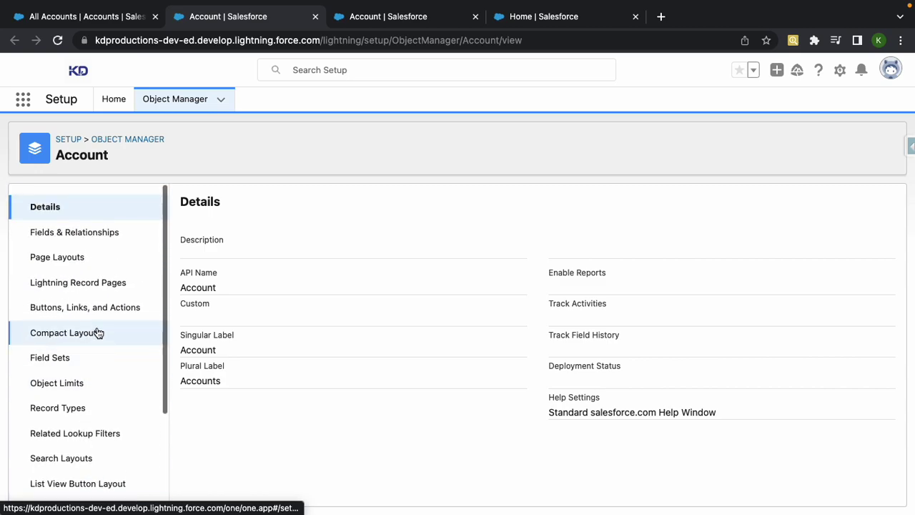
left_click(69, 414)
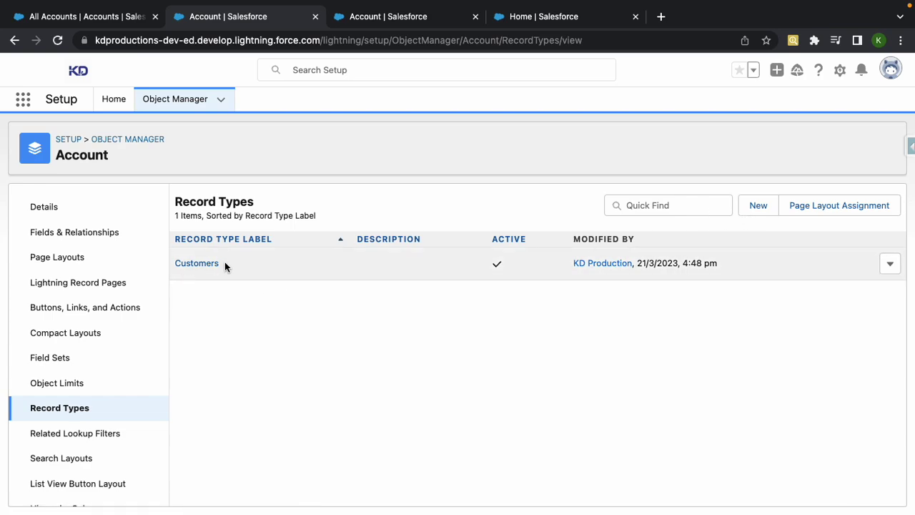
left_click_drag(218, 264, 174, 264)
- Open a New Account form, confirm it comes up as Customers, then return to Record Types
left_click(104, 14)
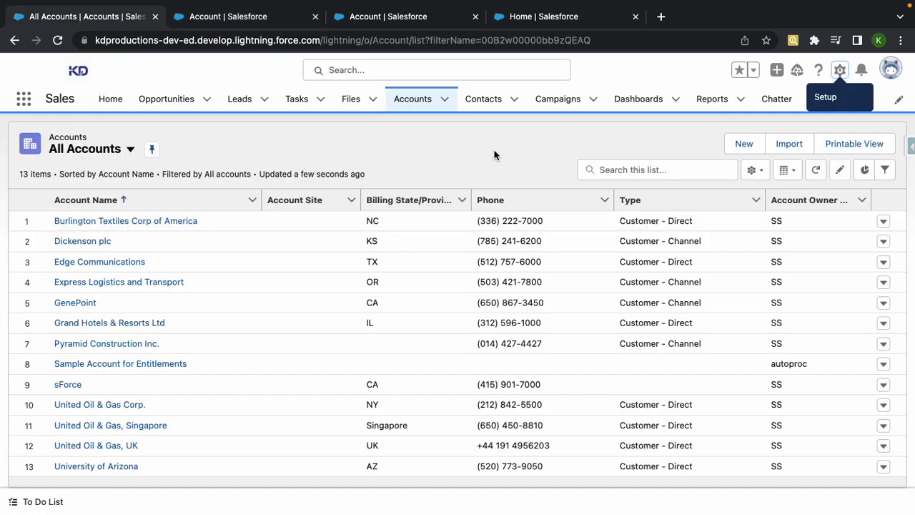
left_click(411, 99)
left_click(744, 143)
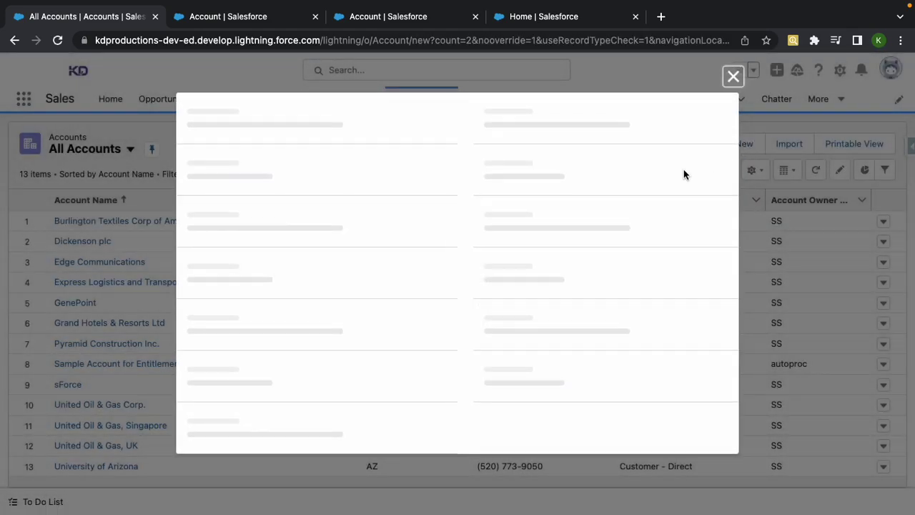
left_click_drag(383, 103, 533, 104)
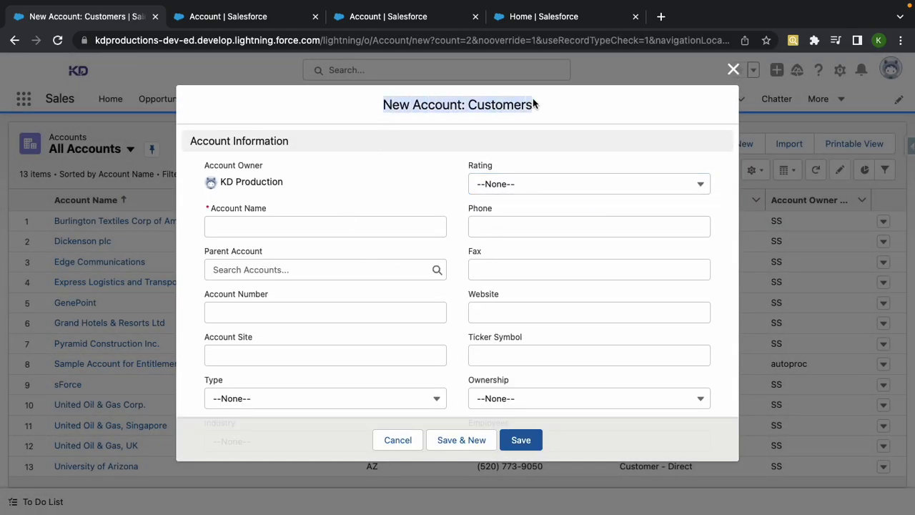
double_click(497, 96)
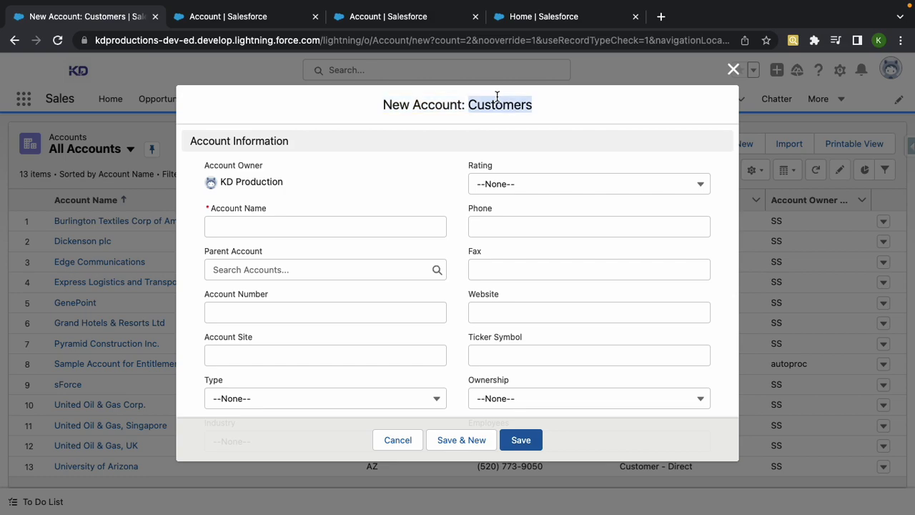
left_click(276, 16)
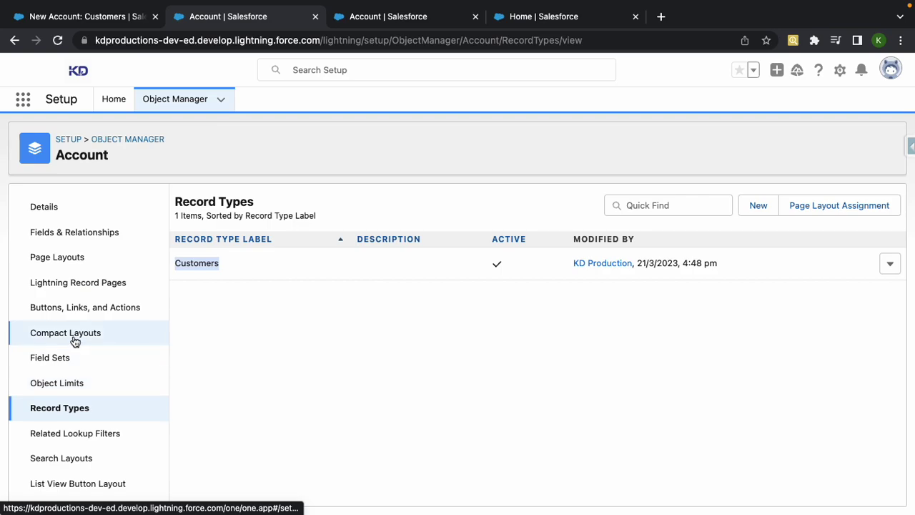
- Glance at Account Page Layouts, then start a new Account record type
scroll(75, 341, "down", 1)
left_click(50, 224)
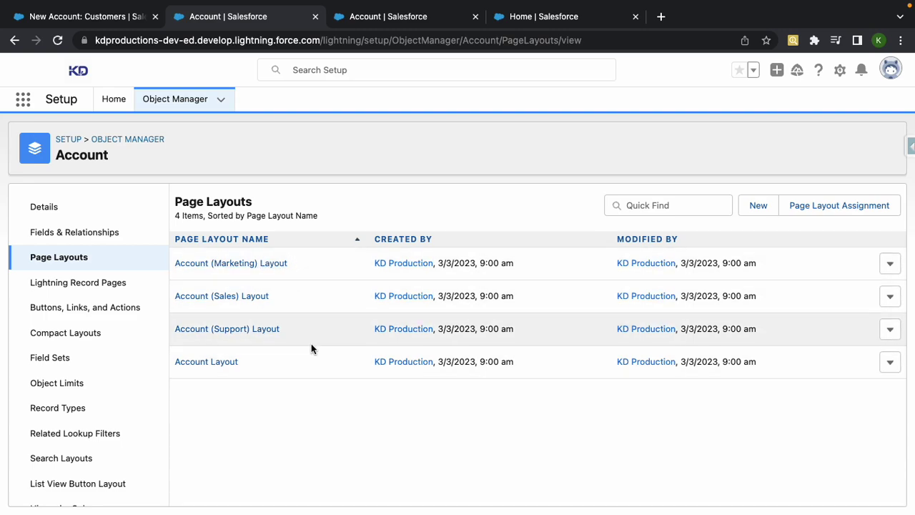
left_click(62, 409)
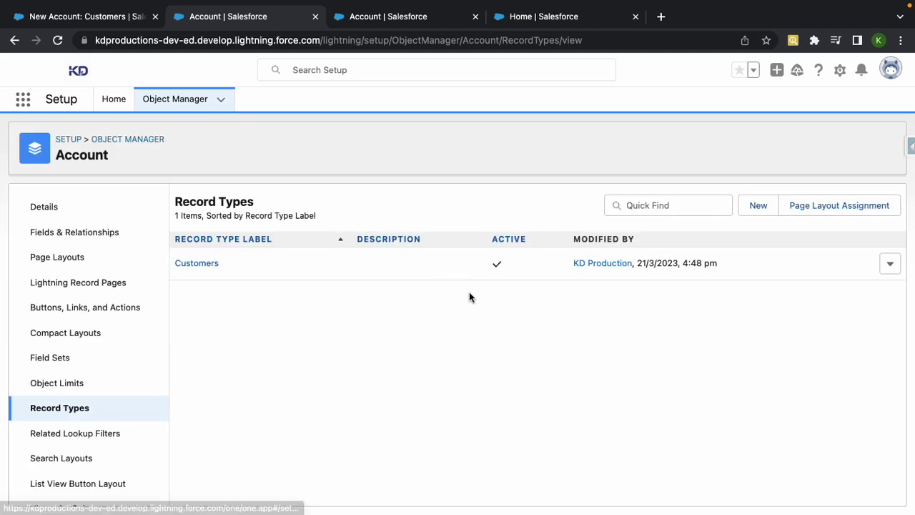
left_click(752, 209)
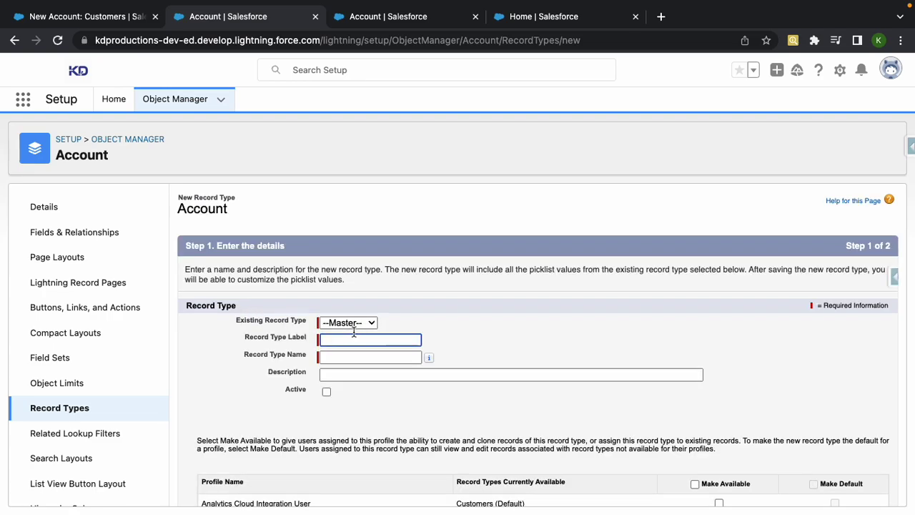
- Base the new record type on Customers and give it the label B2B
left_click(354, 326)
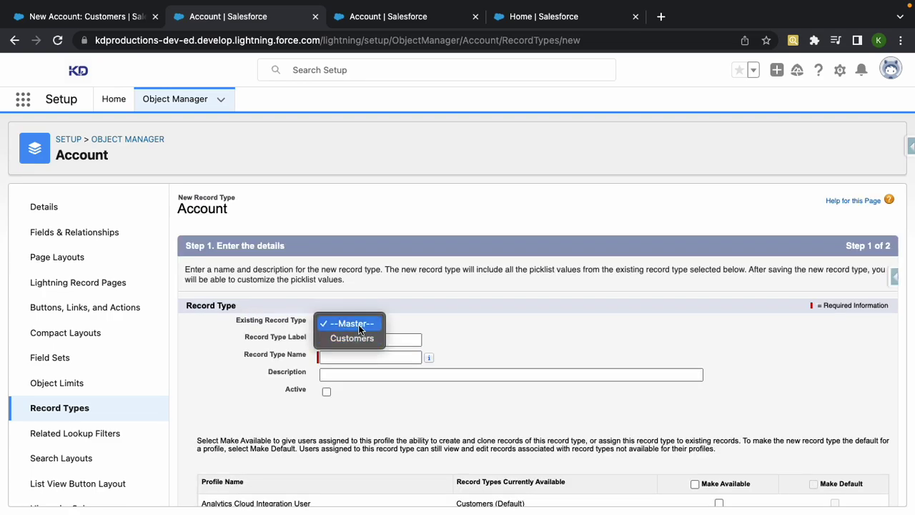
left_click(356, 338)
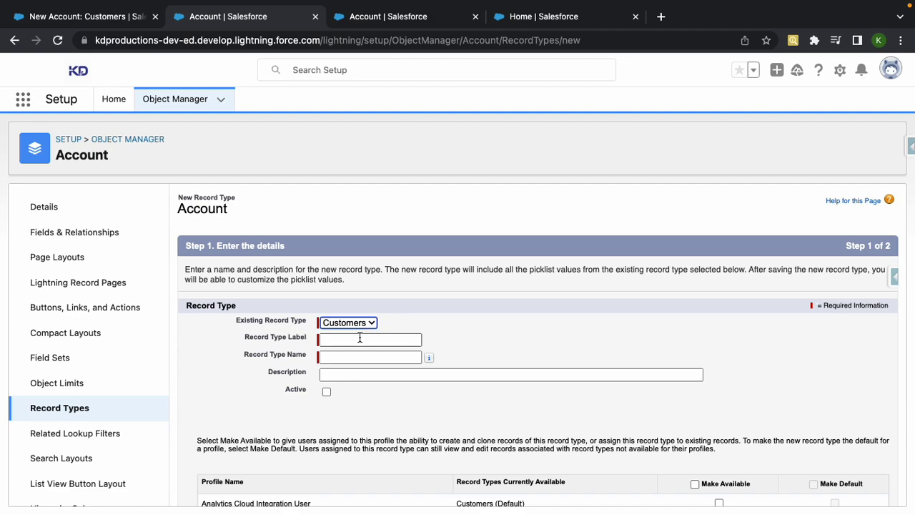
left_click(360, 338)
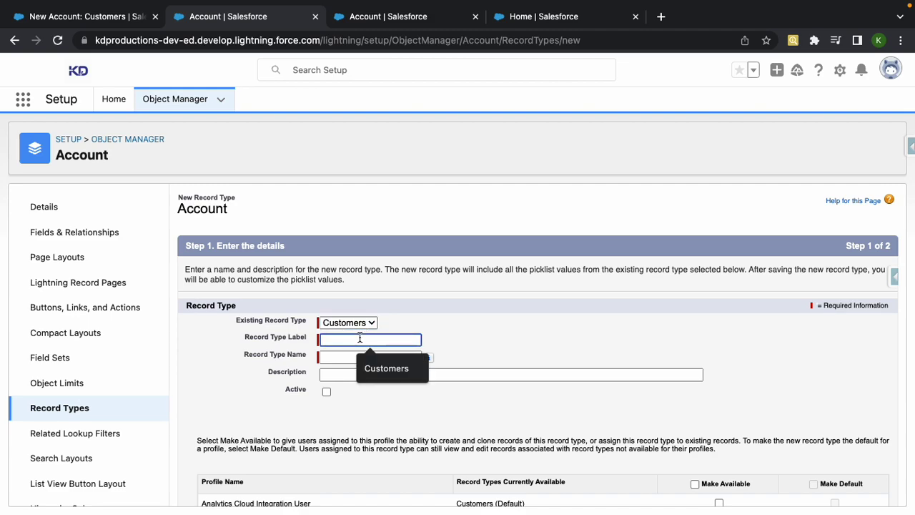
type("B@B")
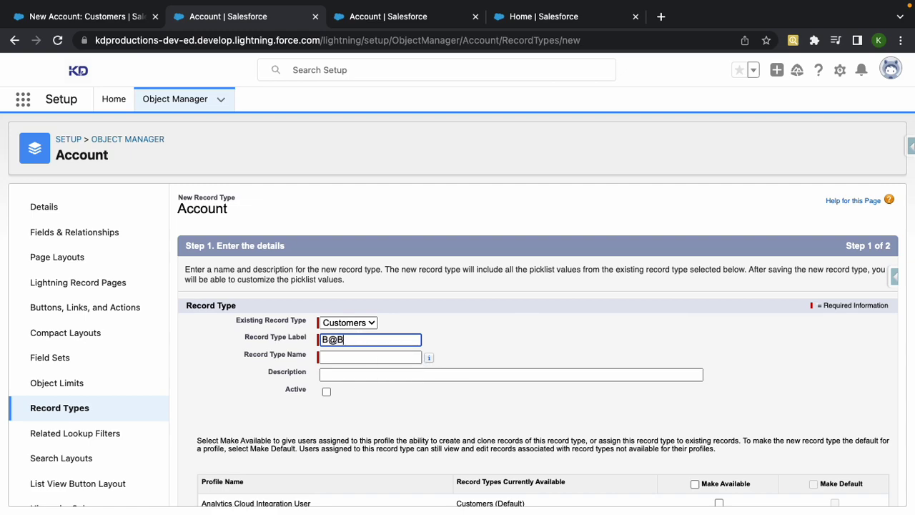
key("BackSpace")
key("BackSpace")
type("2")
left_click(379, 362)
- Mark B2B active and make it available to all profiles
scroll(351, 377, "down", 1)
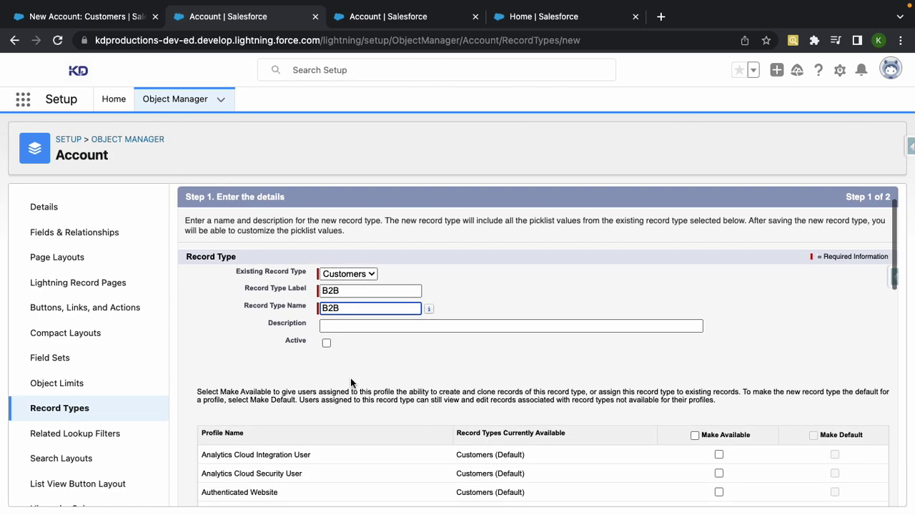
left_click(326, 343)
scroll(368, 322, "down", 3)
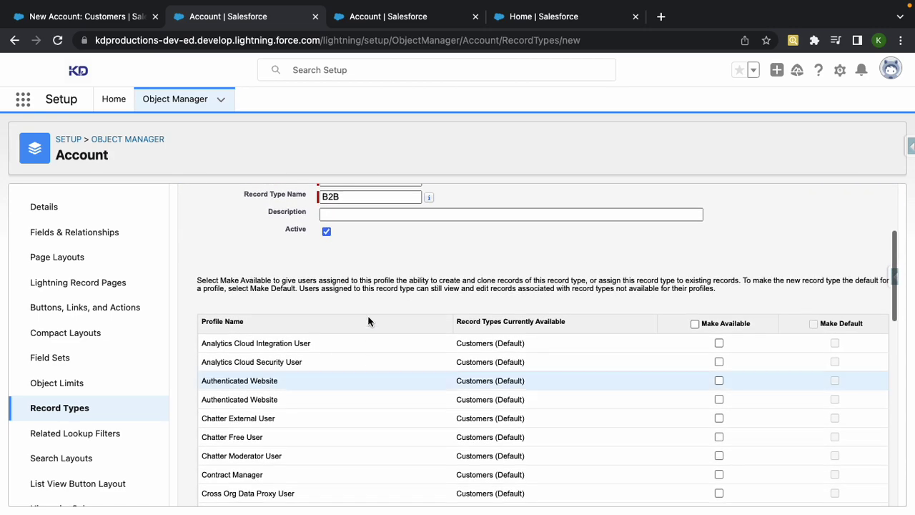
left_click(394, 217)
left_click(351, 254)
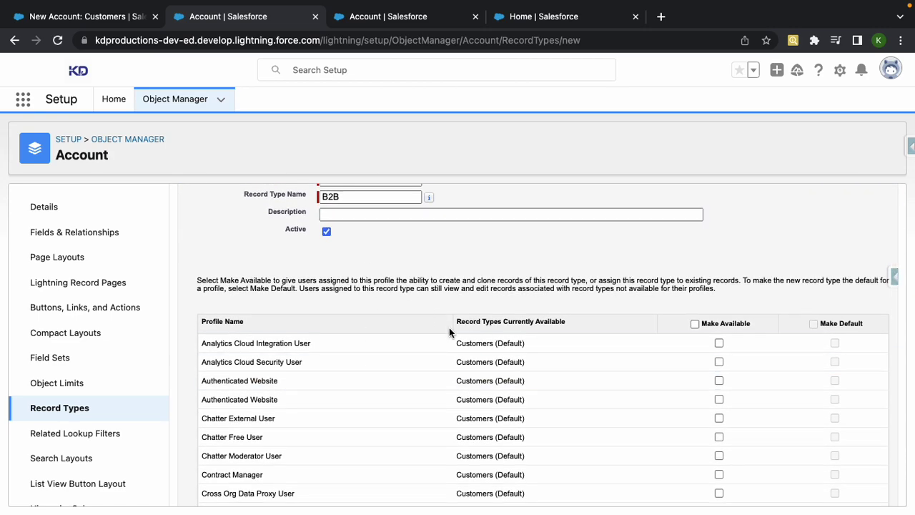
scroll(449, 329, "down", 2)
left_click(695, 248)
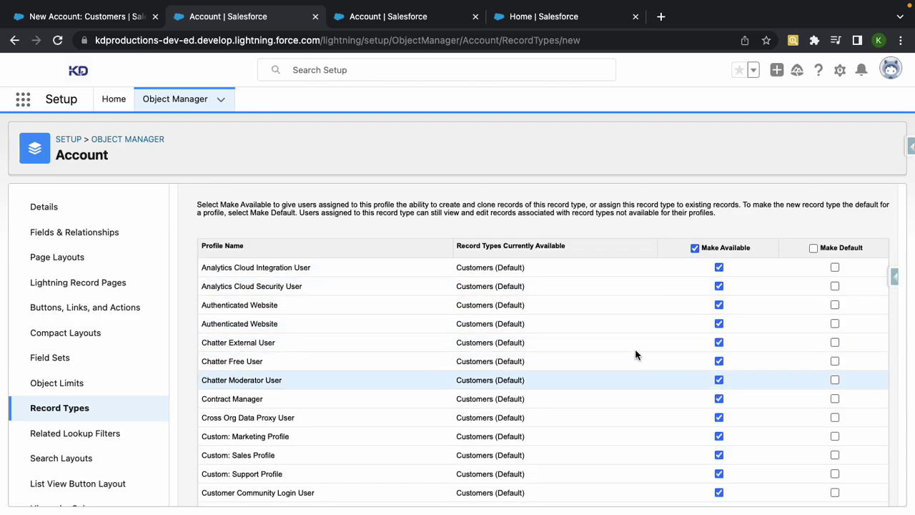
scroll(647, 339, "down", 3)
scroll(656, 329, "down", 10)
scroll(615, 266, "up", 15)
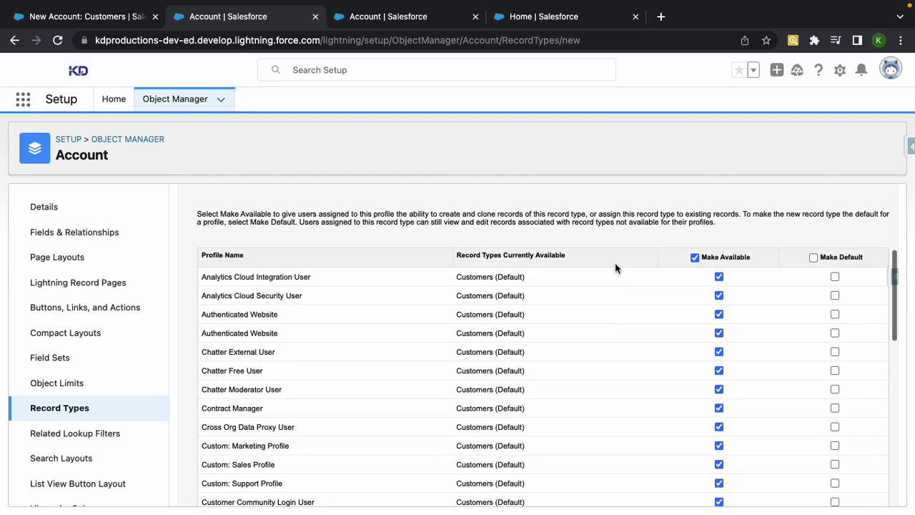
scroll(479, 358, "down", 10)
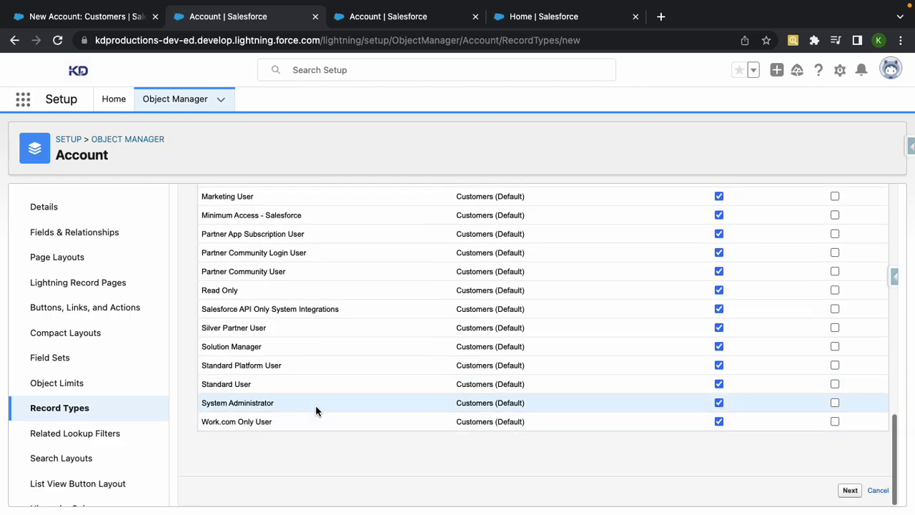
scroll(338, 403, "up", 15)
scroll(338, 404, "down", 5)
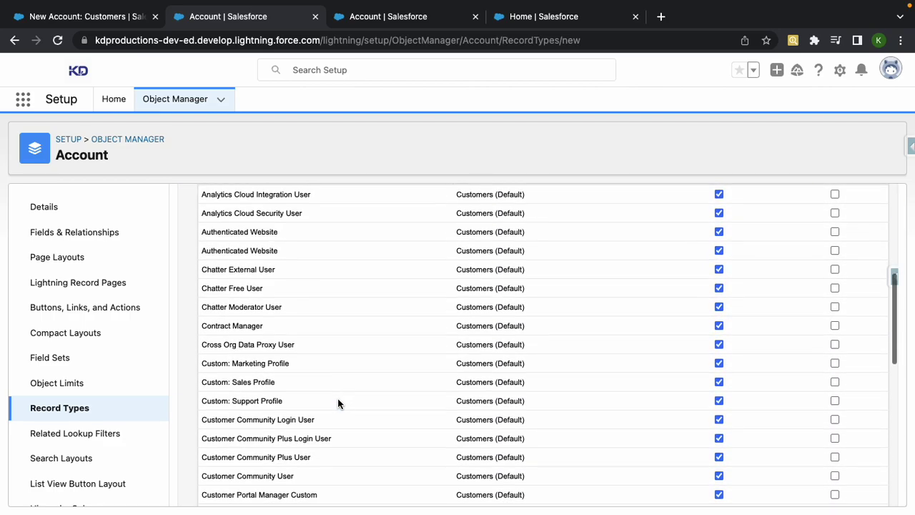
scroll(337, 404, "down", 10)
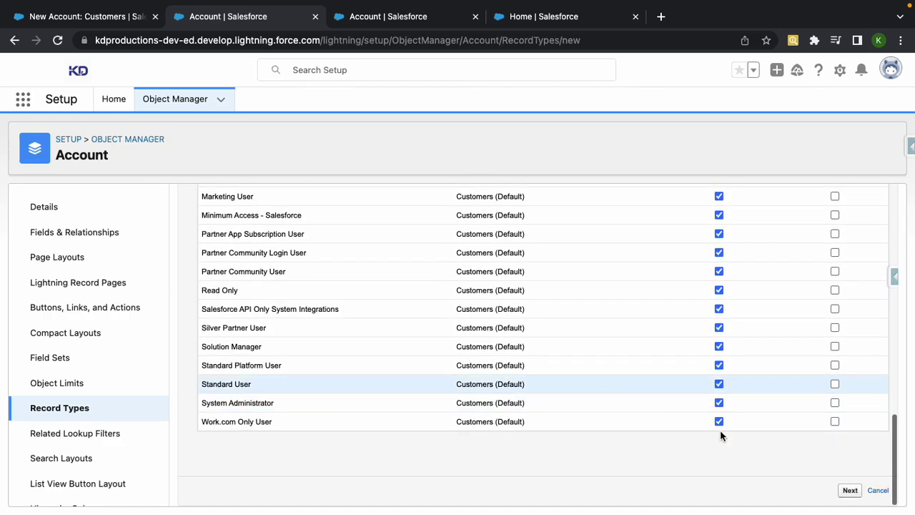
- Apply the Account (Support) Layout to all profiles and save the B2B record type
left_click(851, 492)
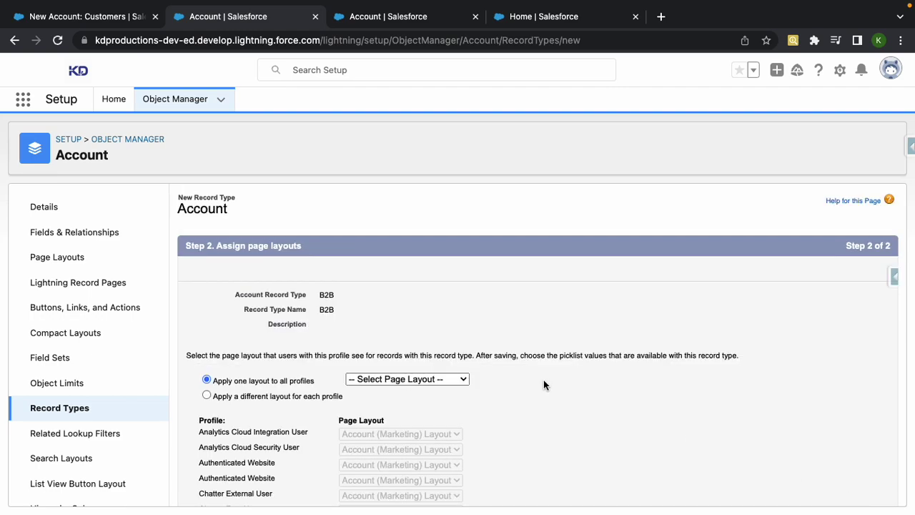
scroll(529, 379, "down", 2)
left_click(437, 307)
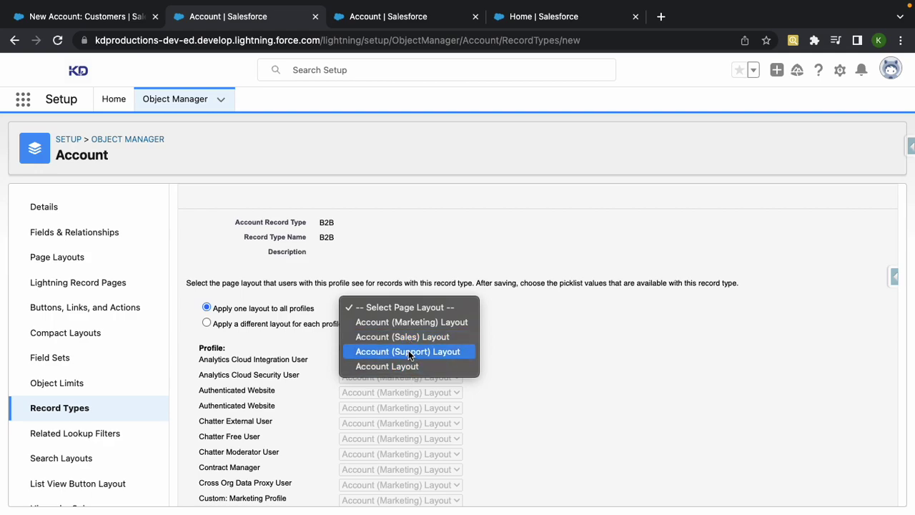
left_click(409, 351)
scroll(550, 358, "down", 5)
scroll(548, 361, "down", 3)
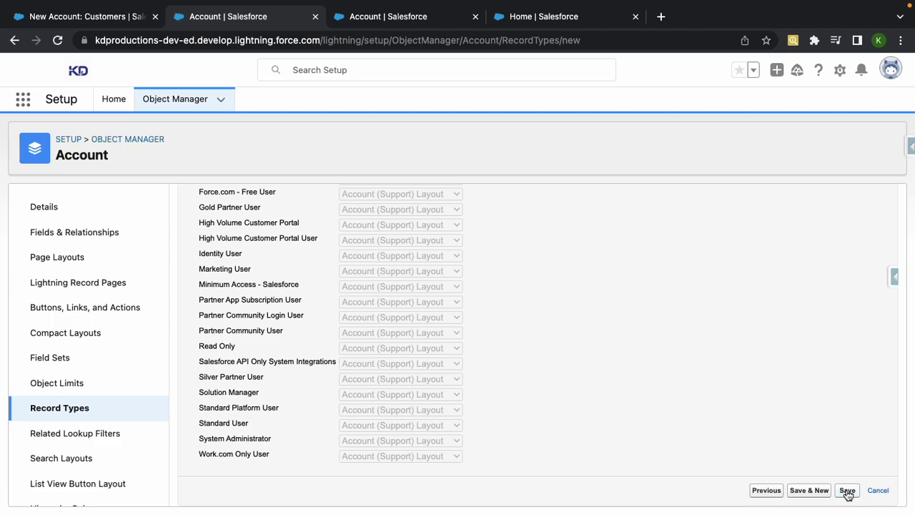
left_click(847, 491)
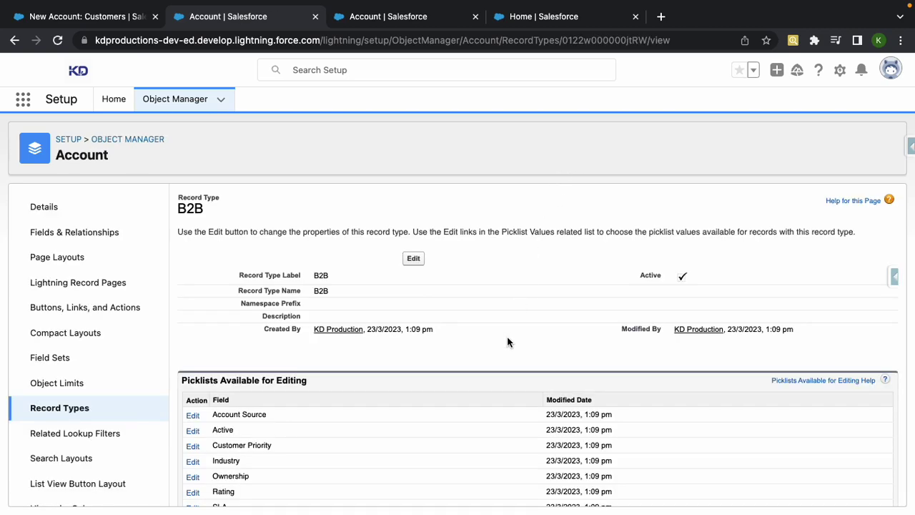
scroll(507, 341, "down", 2)
scroll(507, 342, "up", 1)
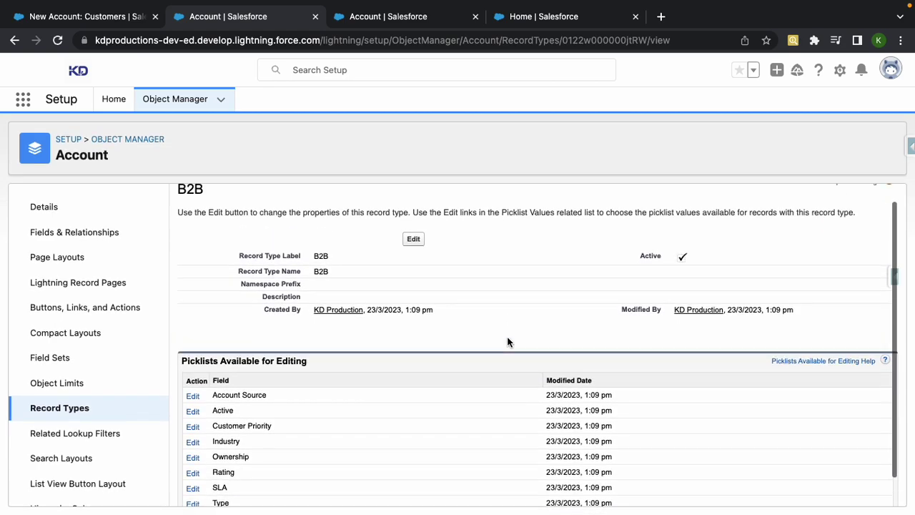
scroll(506, 342, "up", 1)
- Confirm New Account still opens straight to the Customers form after reloading Accounts
left_click(68, 412)
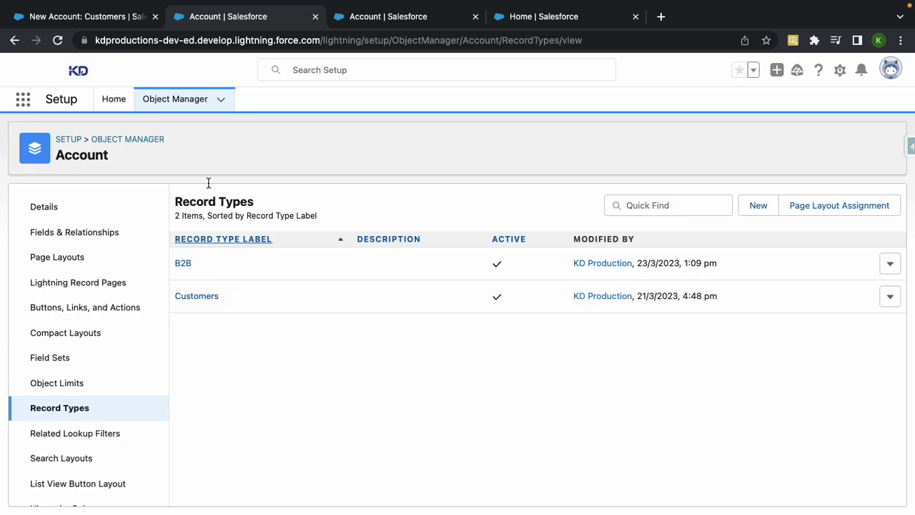
left_click(95, 22)
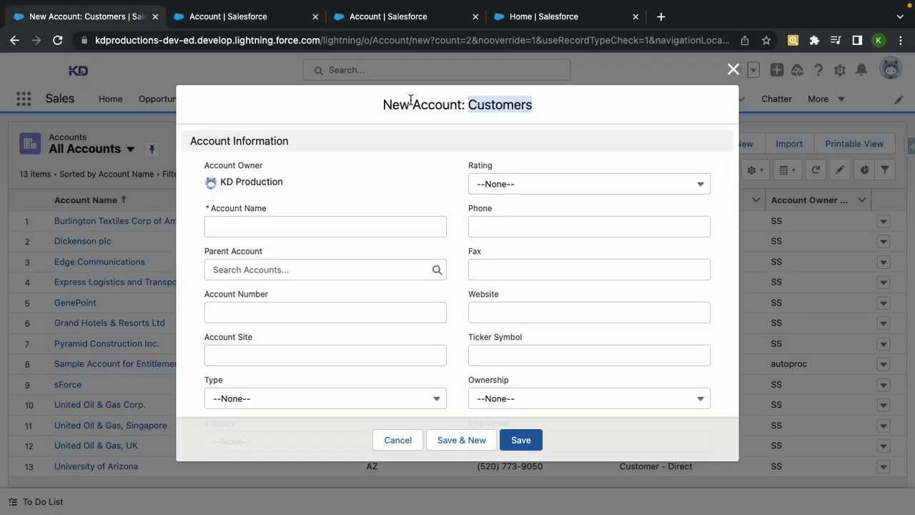
left_click(733, 69)
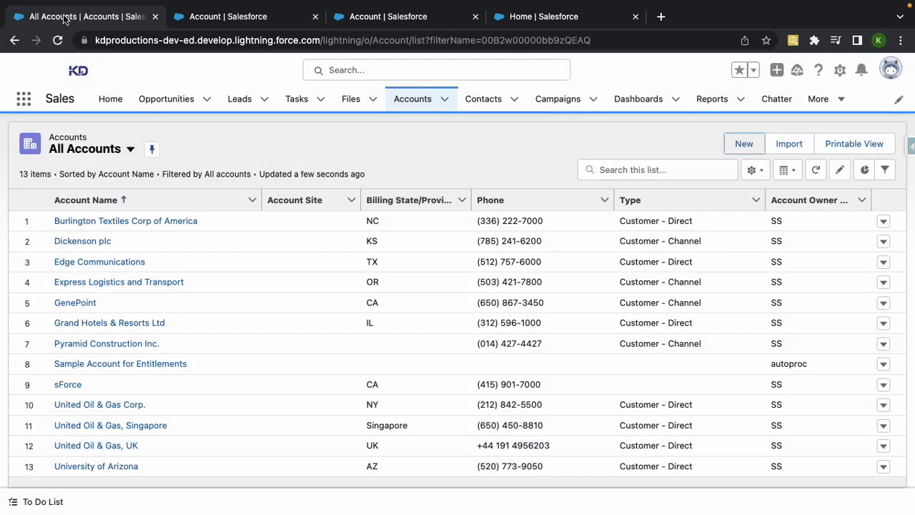
left_click(57, 41)
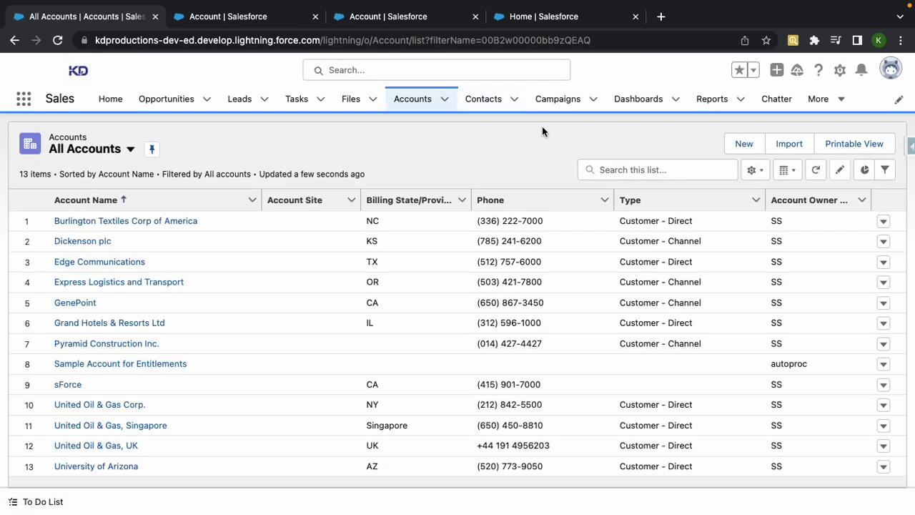
left_click(739, 142)
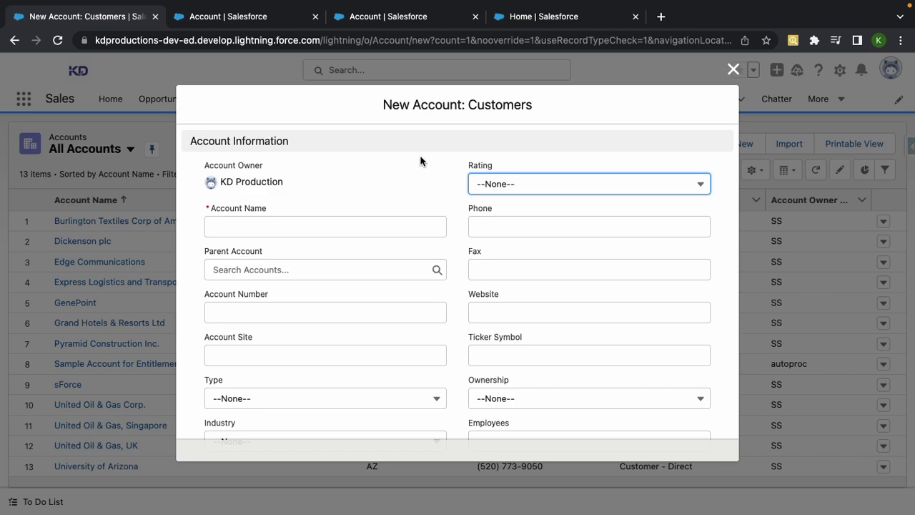
left_click(734, 70)
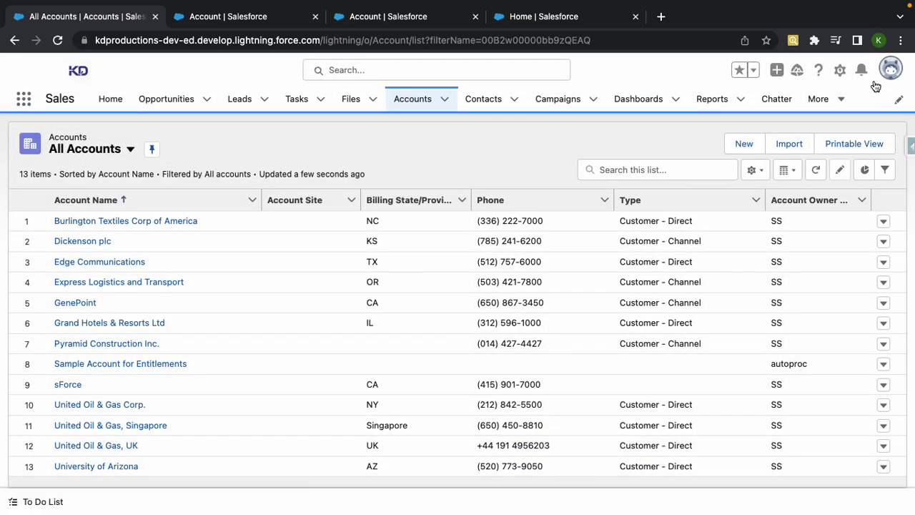
left_click(890, 69)
- In personal settings, find Set Default Record Types via 'record' and leave the Account option unticked
left_click(740, 143)
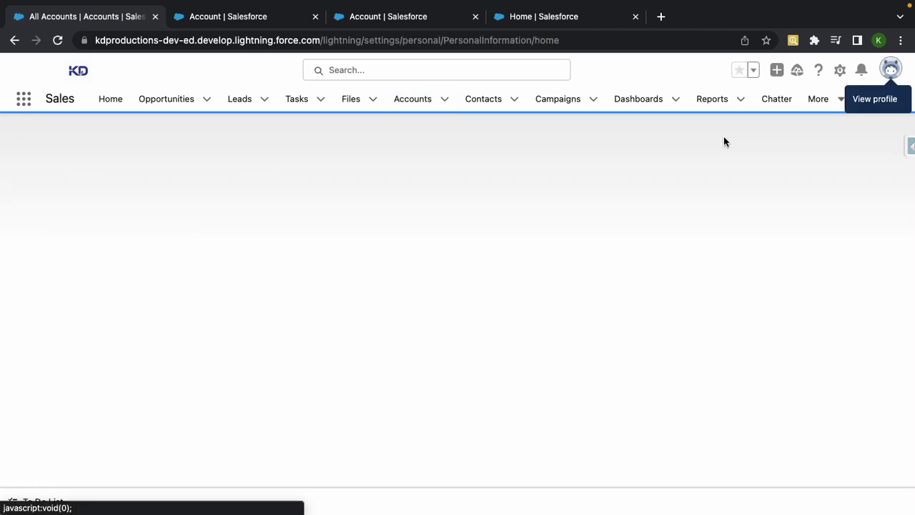
left_click(115, 155)
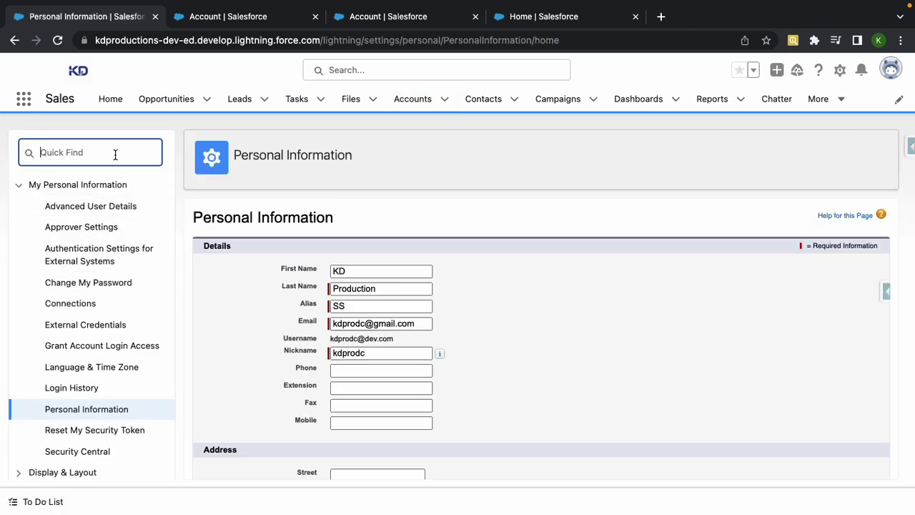
type("record")
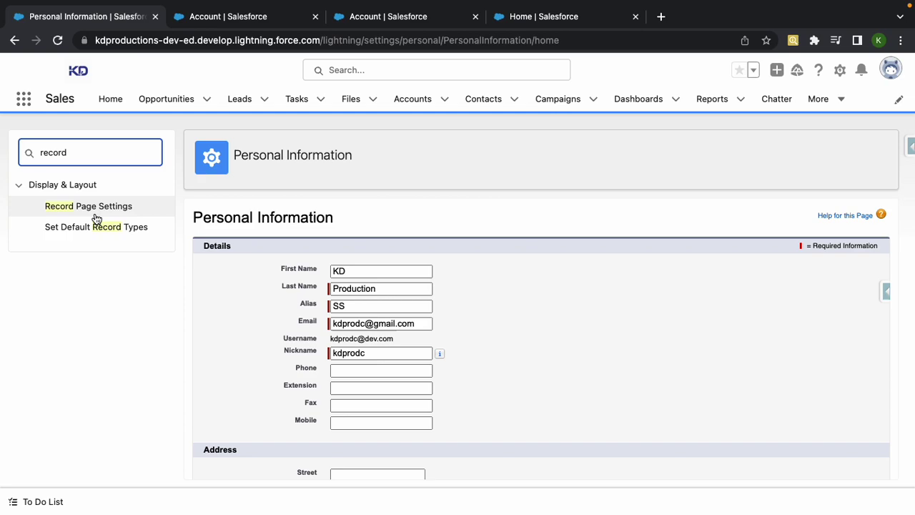
left_click(94, 226)
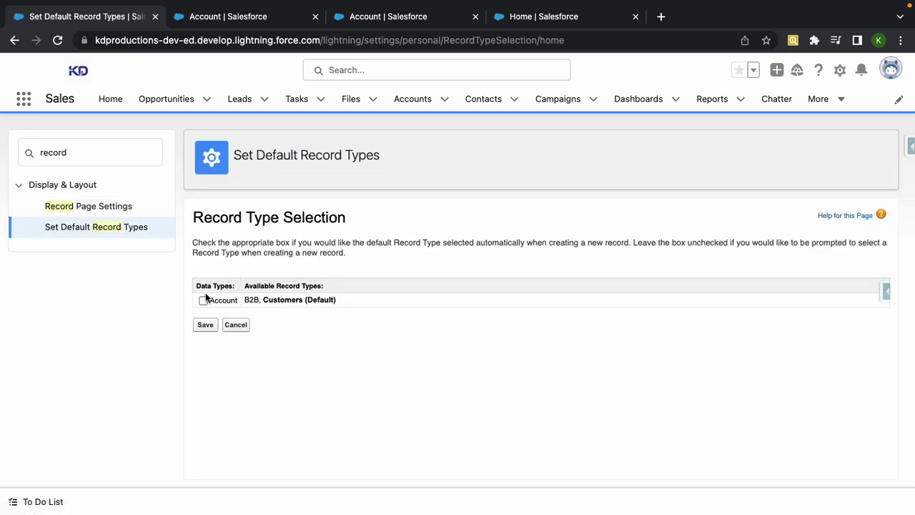
left_click(204, 300)
left_click_drag(193, 217, 347, 218)
left_click(203, 300)
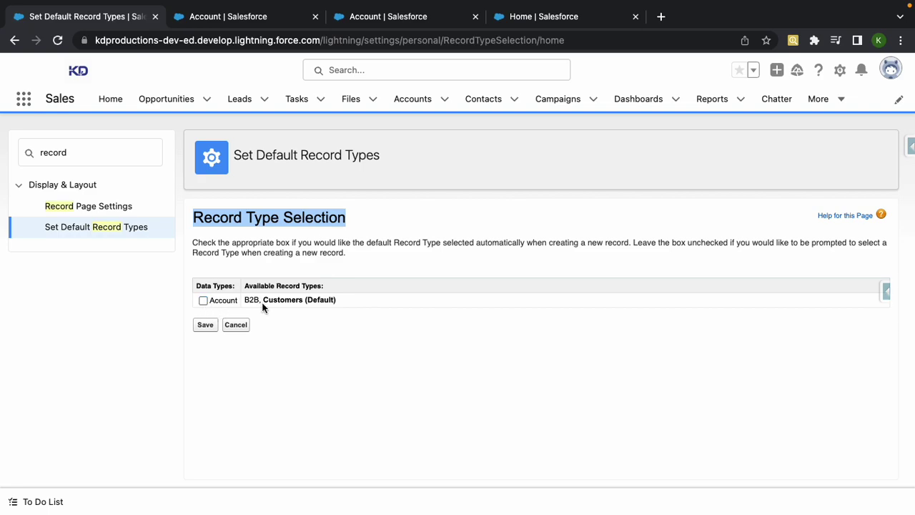
left_click_drag(263, 300, 328, 301)
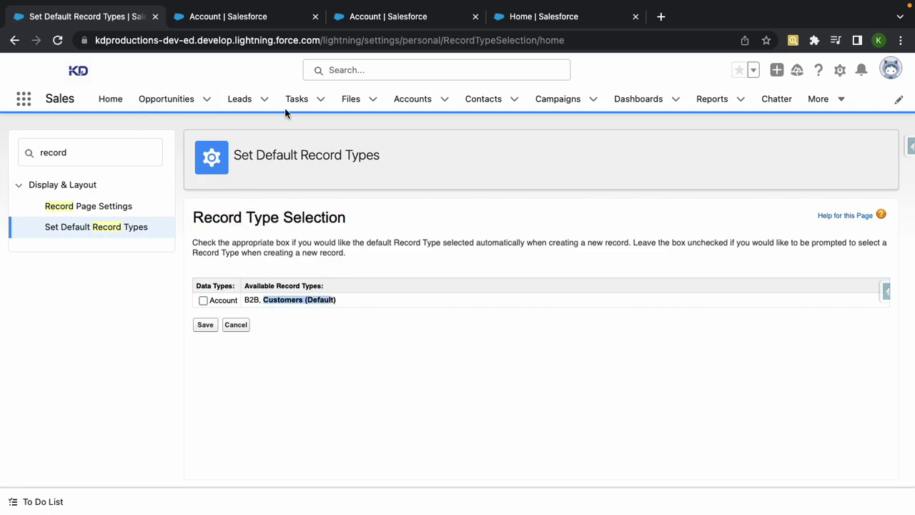
left_click(229, 21)
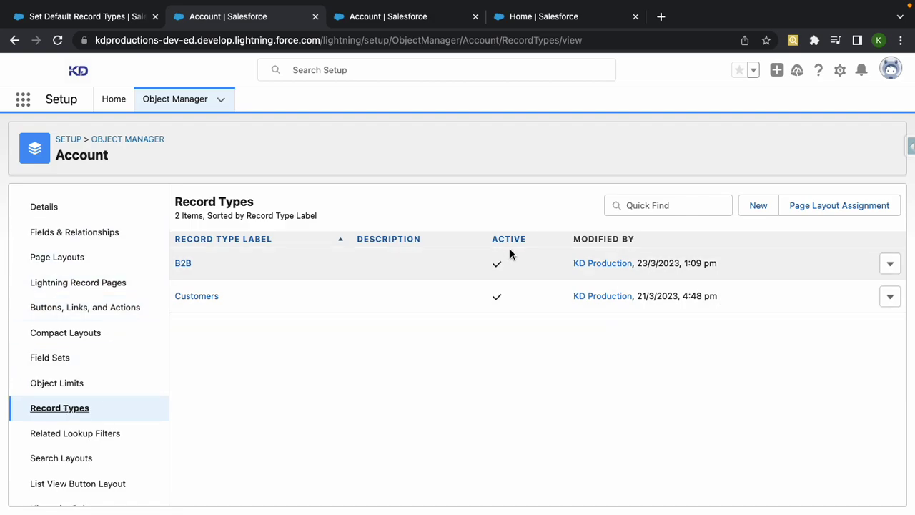
- Open the B2B record type for editing and save it unchanged
left_click(889, 264)
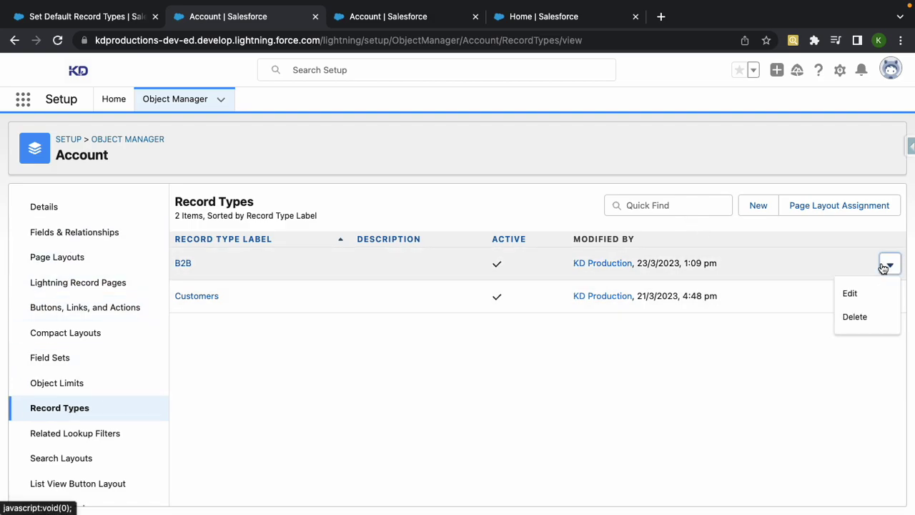
left_click(855, 293)
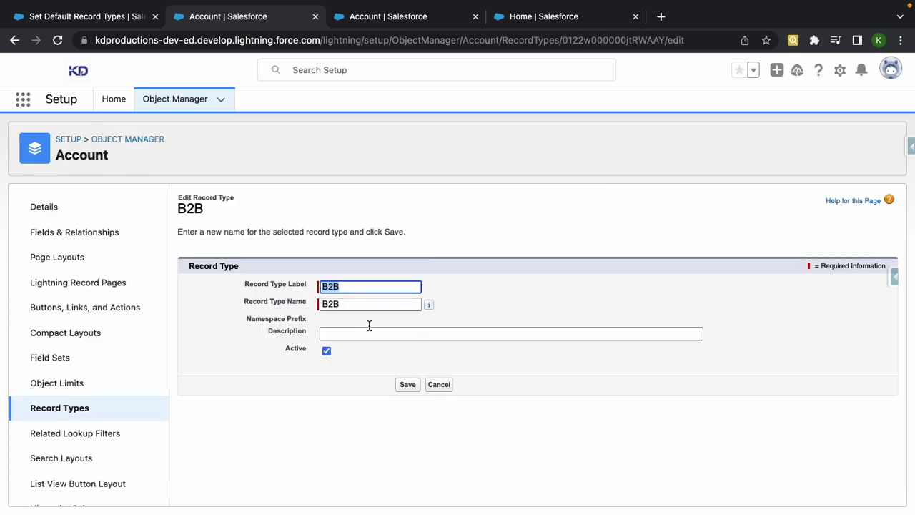
left_click(440, 385)
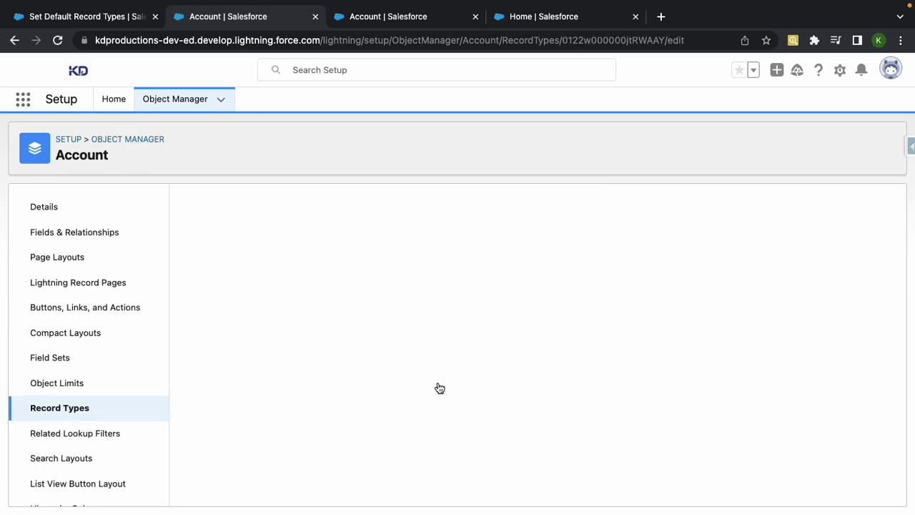
left_click(104, 18)
- Reload Accounts and open New Account, which now offers Customers or B2B; select B2B
left_click(415, 99)
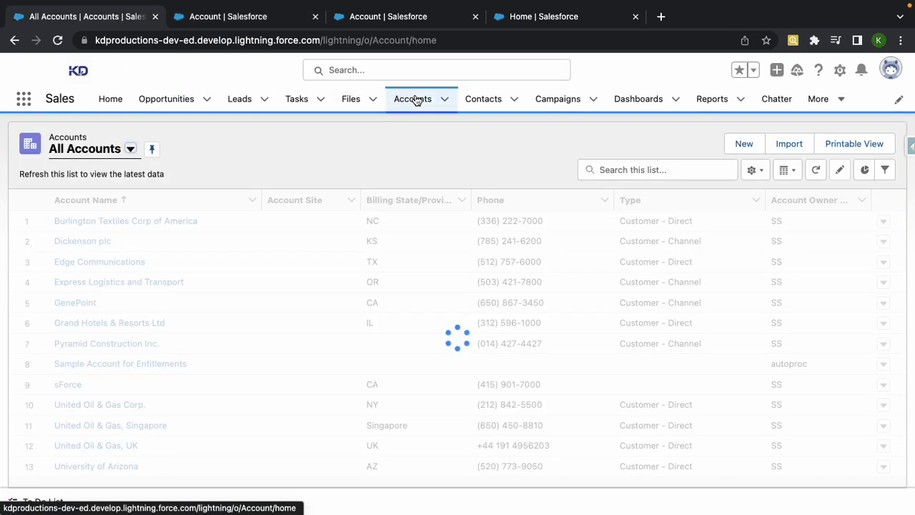
left_click(59, 40)
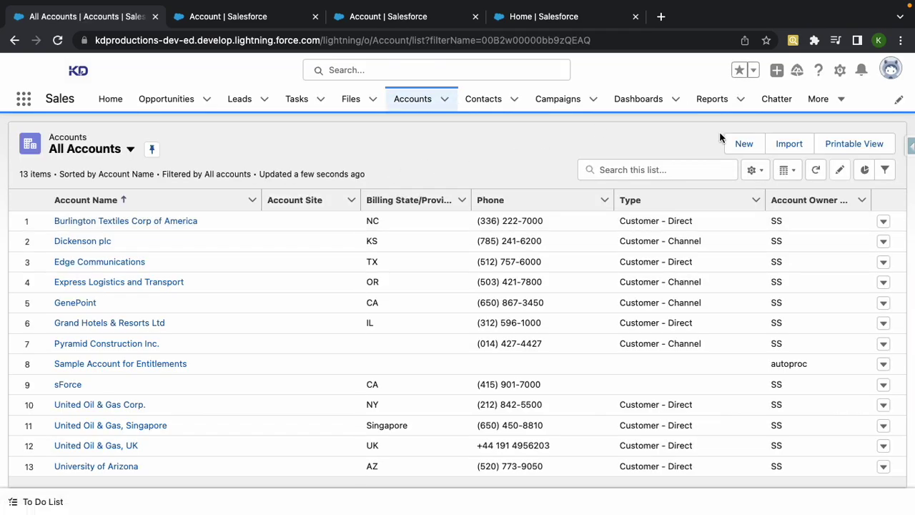
left_click(732, 144)
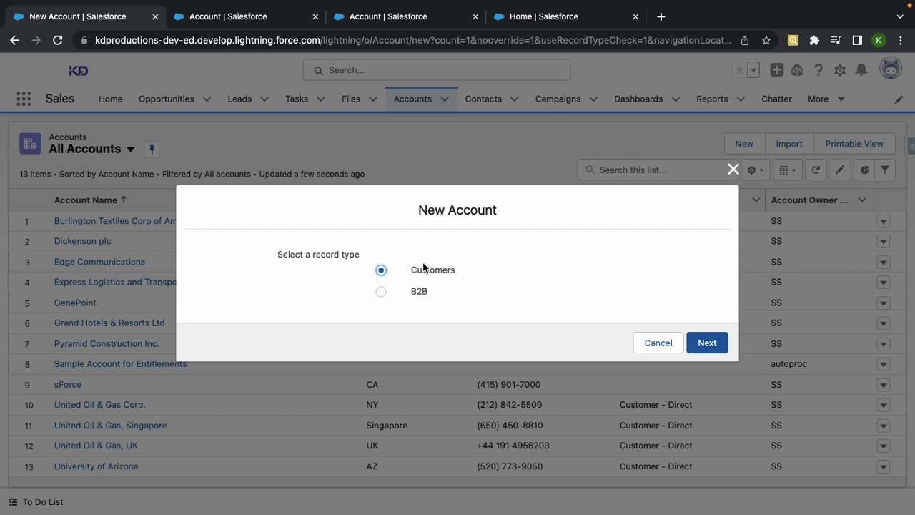
left_click_drag(411, 273, 488, 273)
left_click_drag(411, 298, 438, 297)
left_click(381, 292)
left_click(381, 270)
left_click(381, 291)
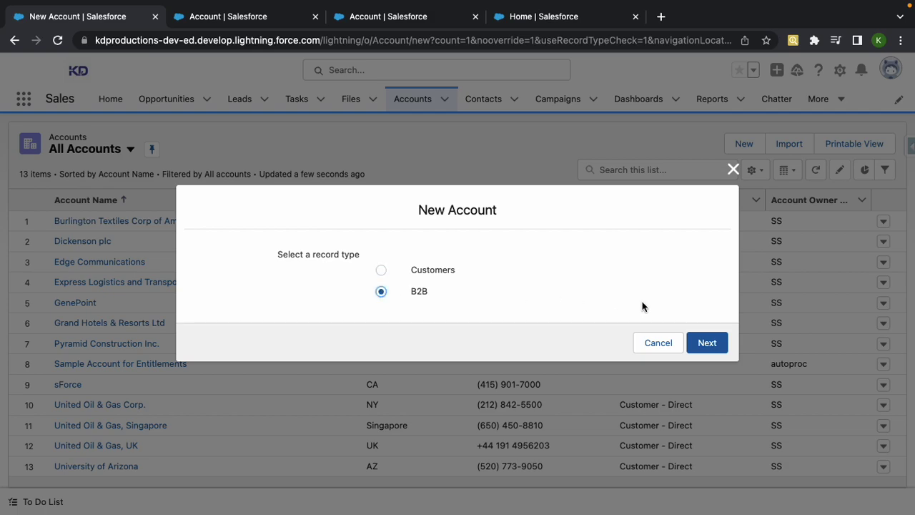
- Continue to the B2B account form, review its fields, and close it
left_click(705, 341)
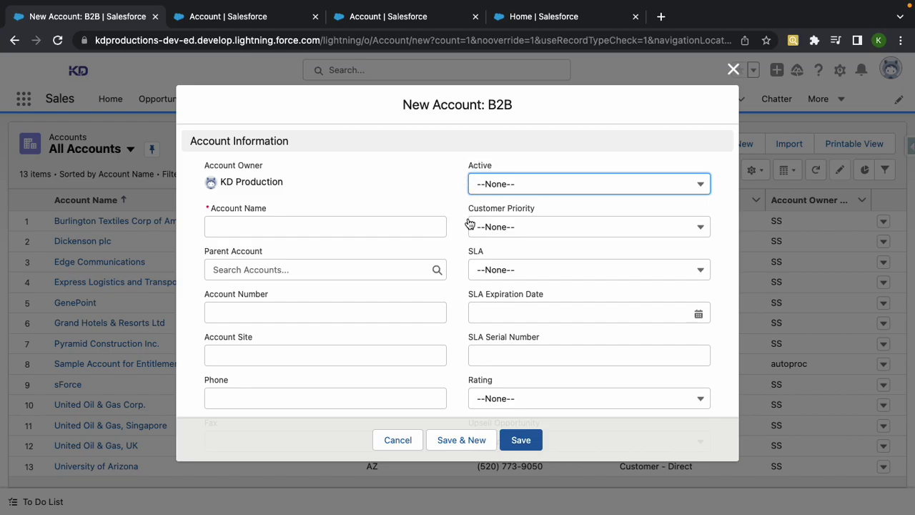
scroll(468, 224, "down", 10)
scroll(468, 224, "up", 10)
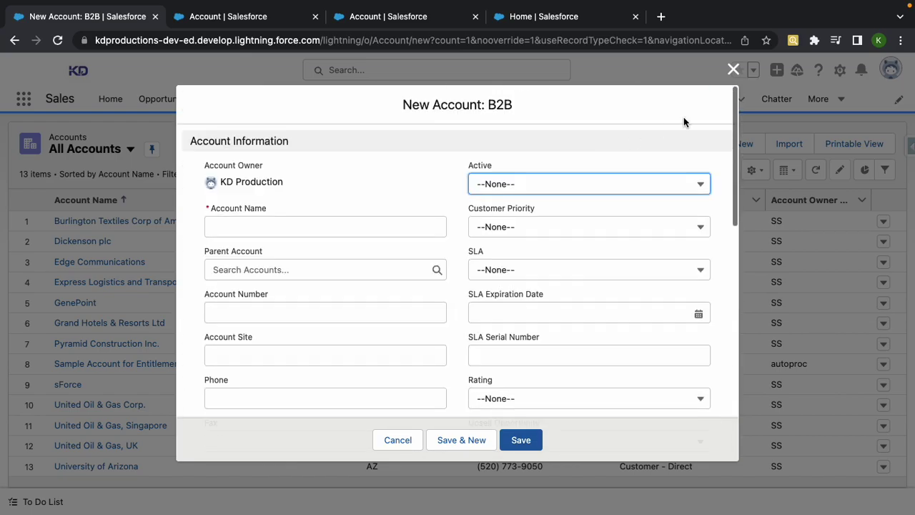
left_click(733, 71)
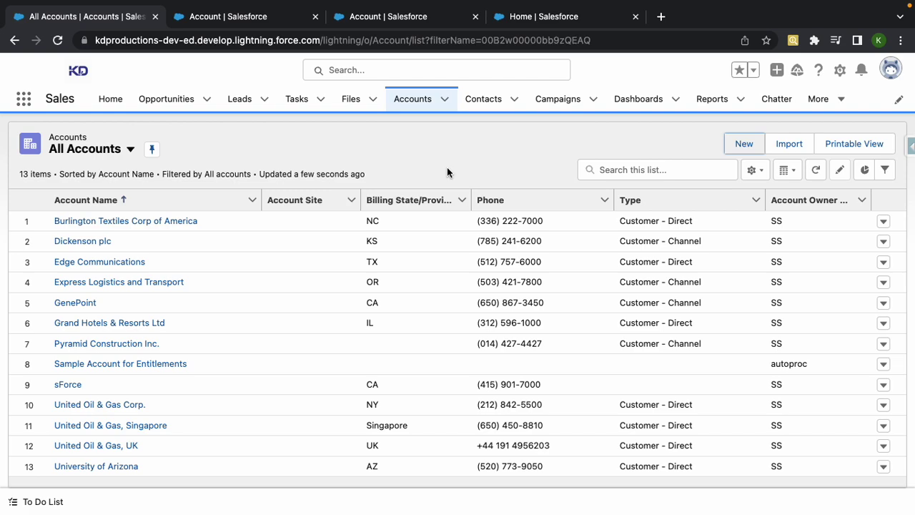